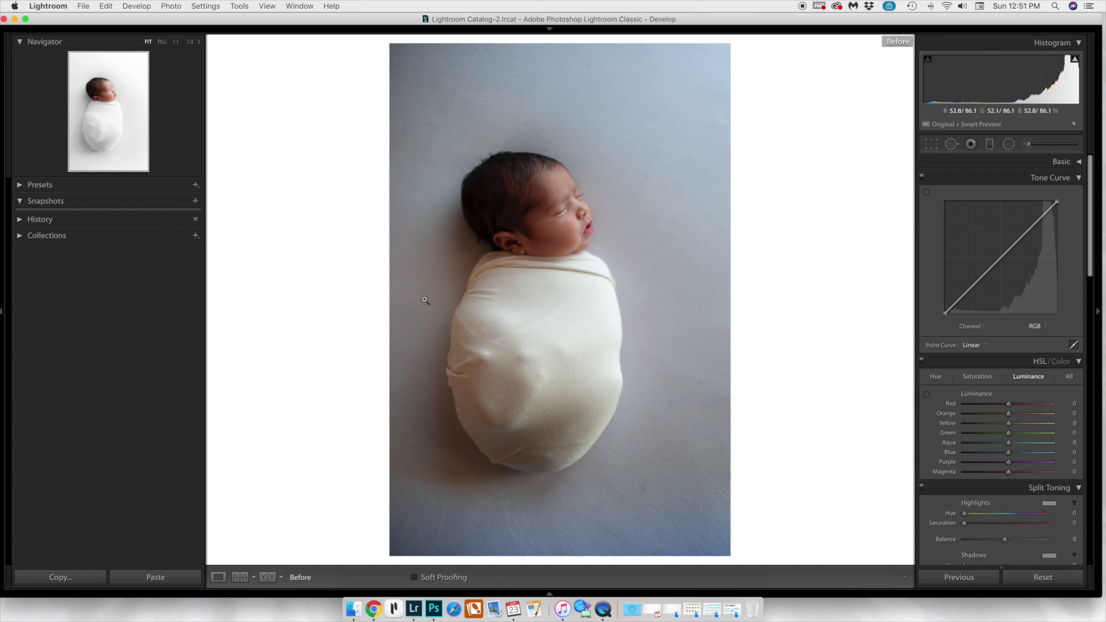
Step: Inspect the swaddle at 1:1, return to Fit, show the edited version, then reset the photo
{"action": "left_click", "coordinate": [628, 382]}
{"action": "left_click_drag", "start_coordinate": [477, 297], "coordinate": [464, 53]}
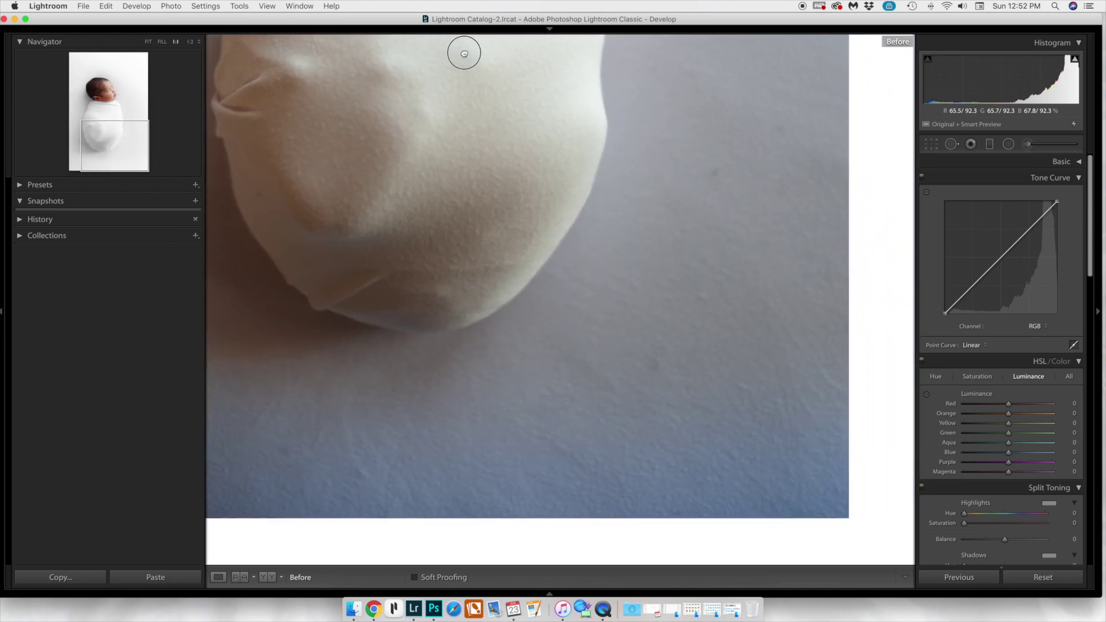
{"action": "left_click", "coordinate": [718, 459]}
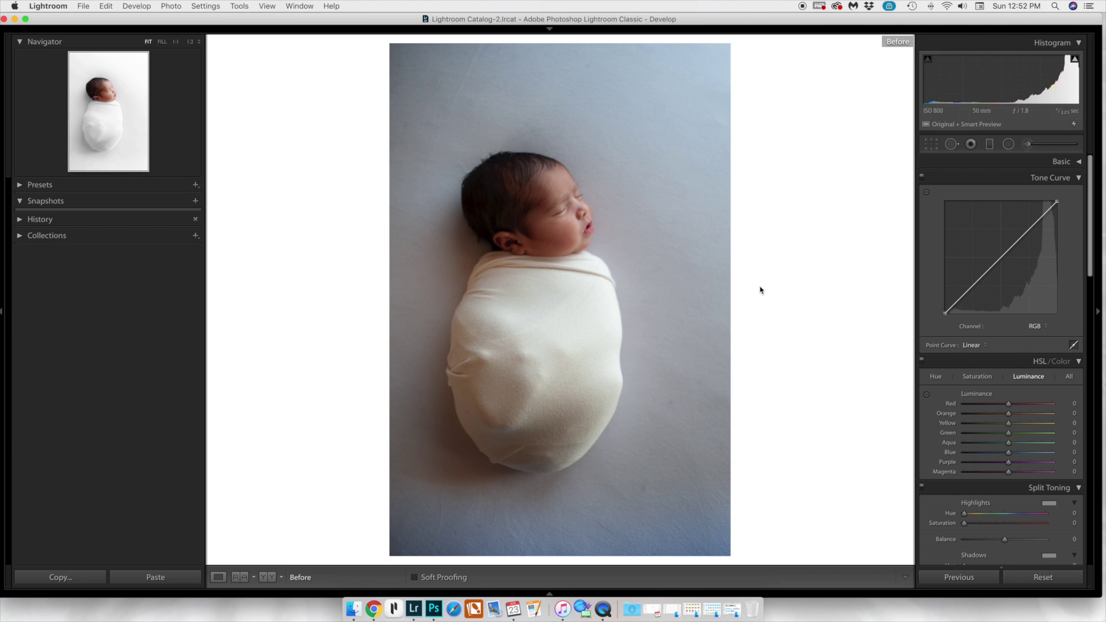
{"action": "key", "text": "backslash"}
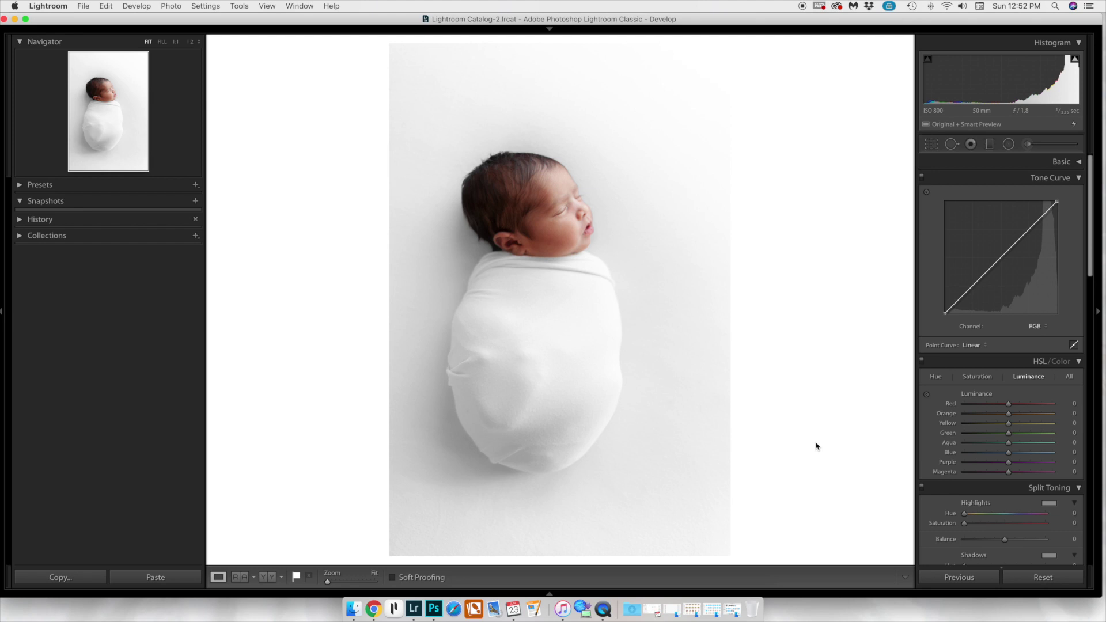
{"action": "left_click", "coordinate": [1058, 581]}
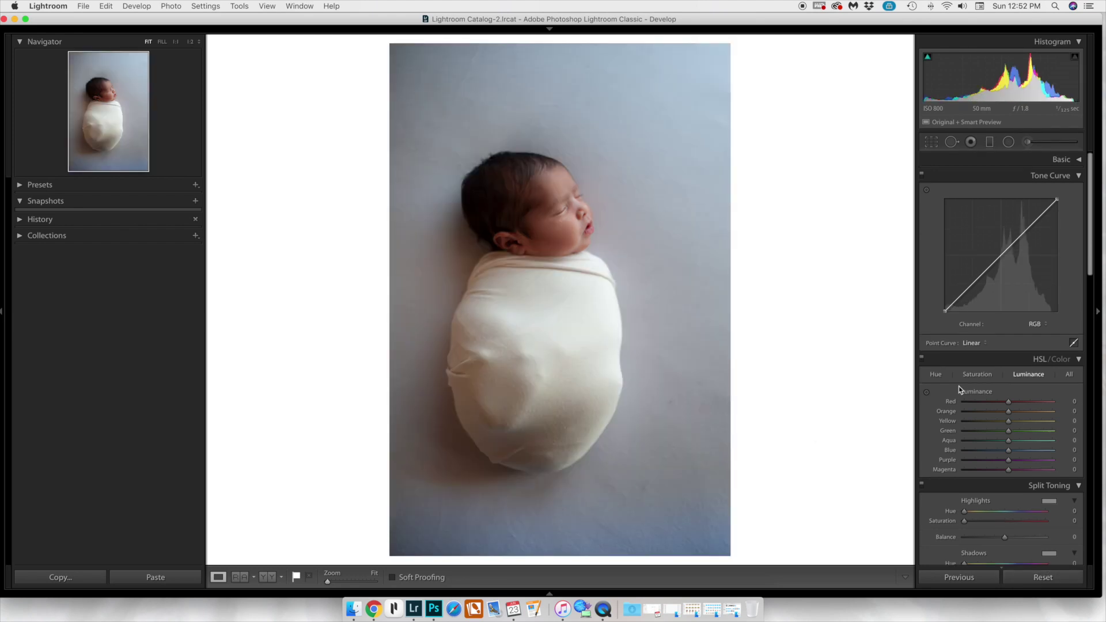
Step: Set the Lens Corrections Vignetting slider to its maximum of 200
{"action": "scroll", "coordinate": [961, 385], "scroll_direction": "down", "scroll_amount": 3}
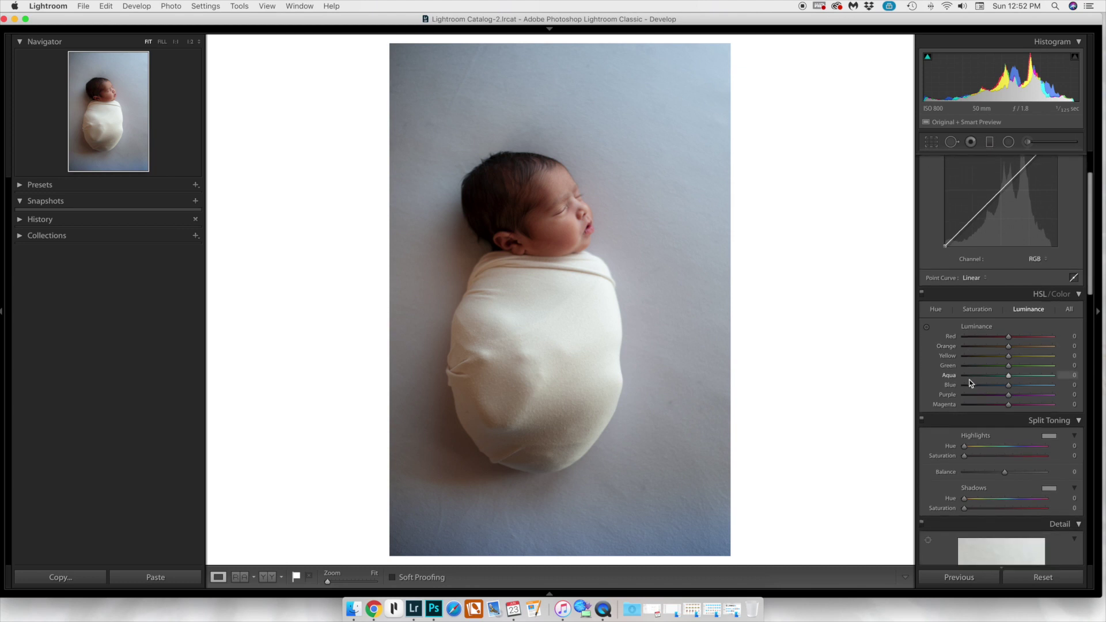
{"action": "scroll", "coordinate": [988, 386], "scroll_direction": "down", "scroll_amount": 15}
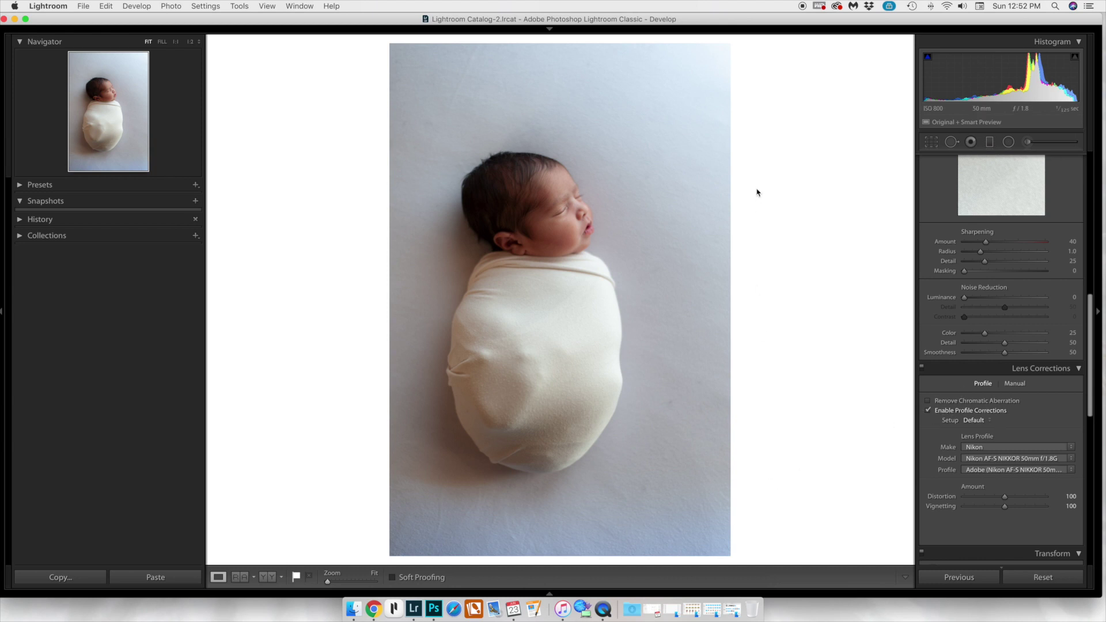
{"action": "scroll", "coordinate": [997, 378], "scroll_direction": "up", "scroll_amount": 1}
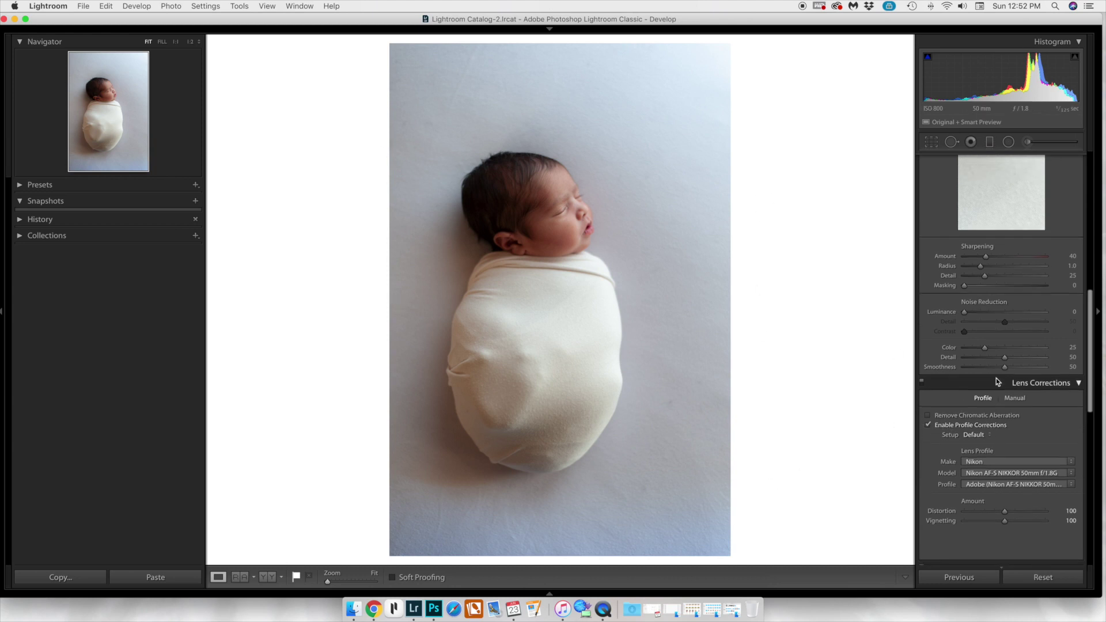
{"action": "scroll", "coordinate": [996, 378], "scroll_direction": "down", "scroll_amount": 1}
{"action": "left_click", "coordinate": [1036, 507]}
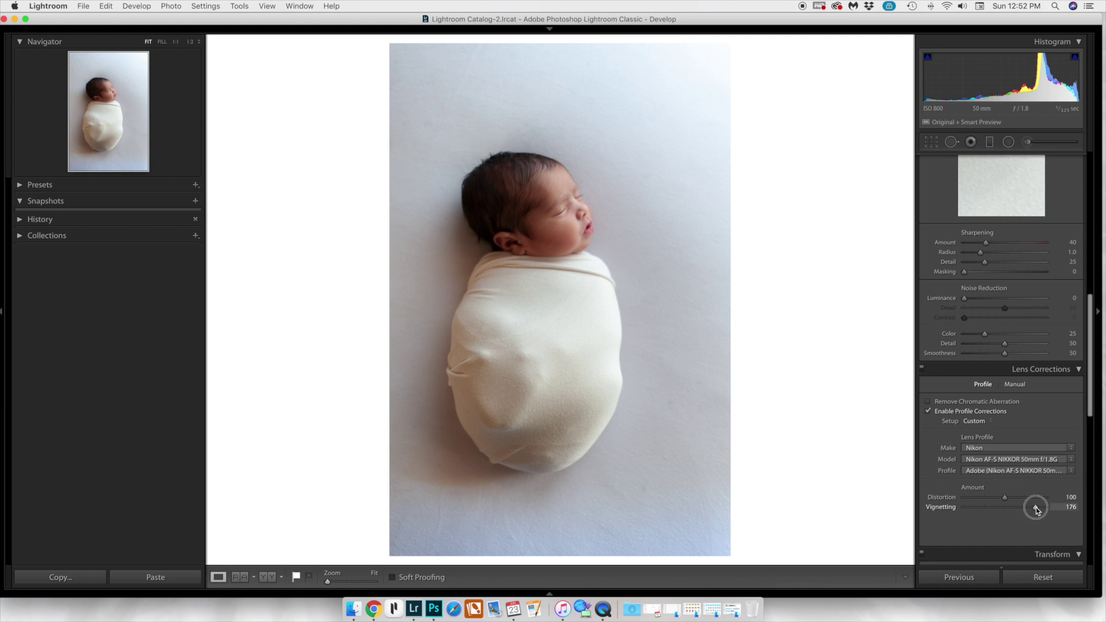
{"action": "left_click_drag", "start_coordinate": [1036, 509], "coordinate": [1102, 515]}
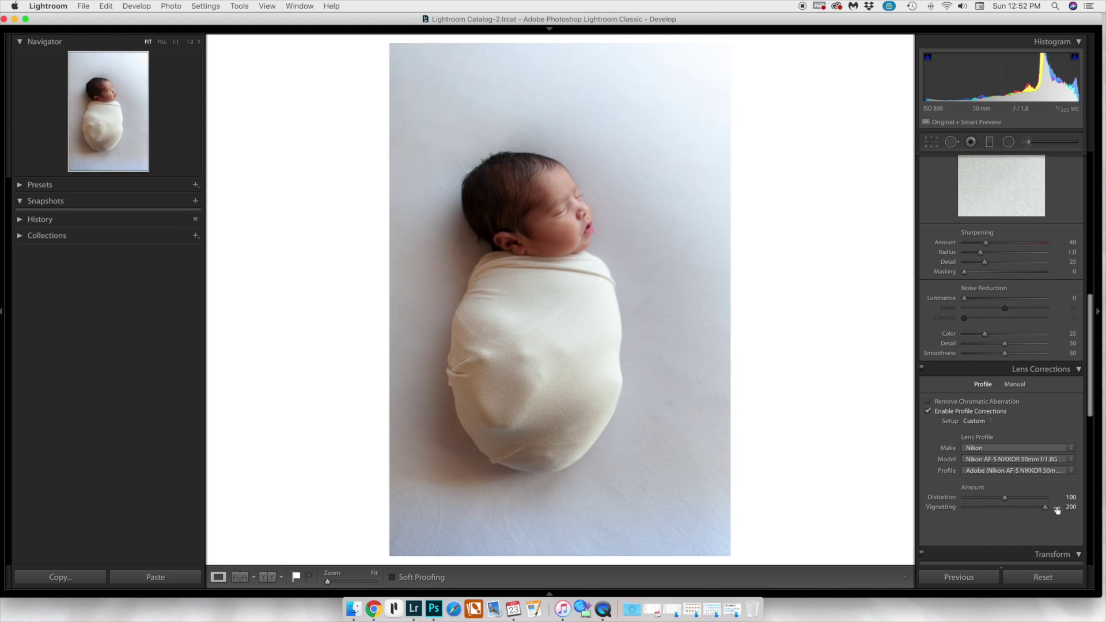
{"action": "scroll", "coordinate": [1007, 463], "scroll_direction": "up", "scroll_amount": 10}
{"action": "scroll", "coordinate": [1007, 463], "scroll_direction": "up", "scroll_amount": 2}
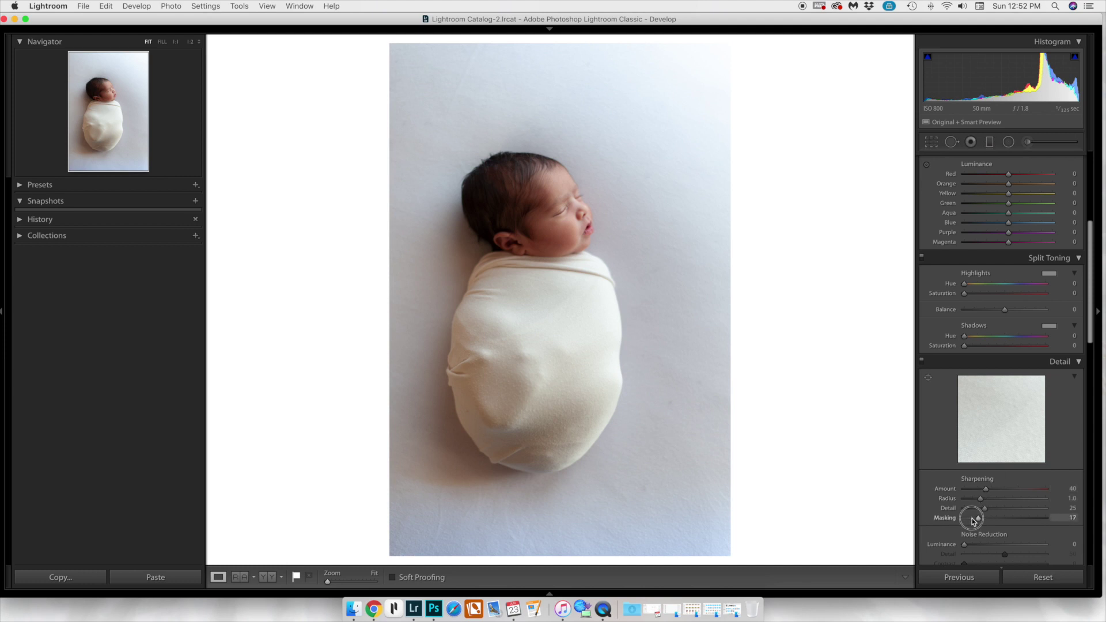
{"action": "scroll", "coordinate": [986, 507], "scroll_direction": "up", "scroll_amount": 5}
{"action": "scroll", "coordinate": [996, 499], "scroll_direction": "up", "scroll_amount": 5}
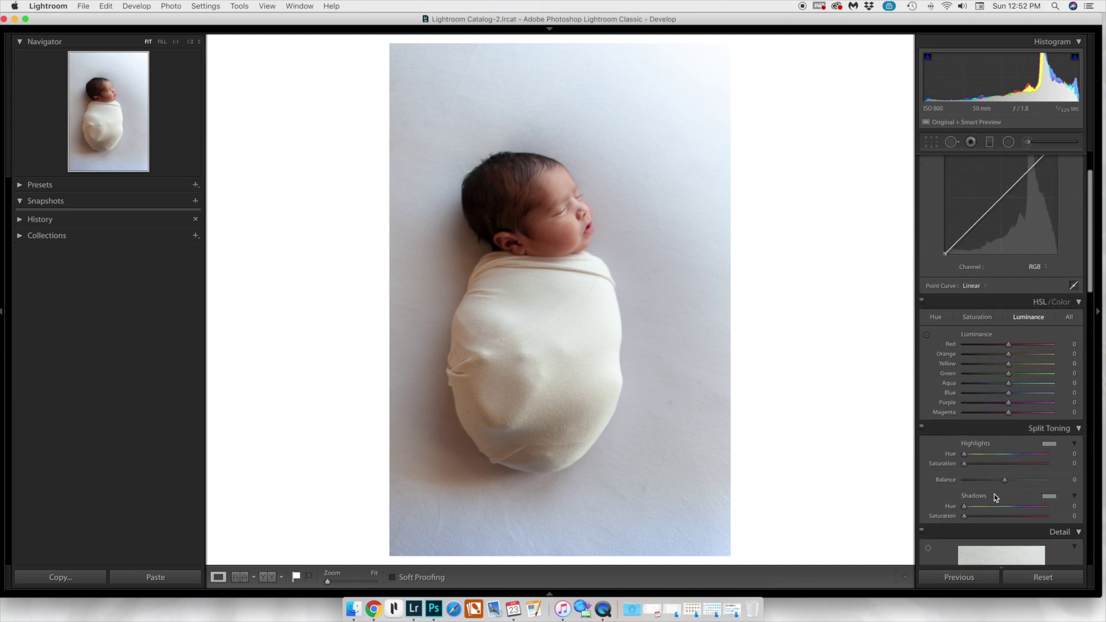
Step: In HSL Saturation, set both Aqua and Blue to −100
{"action": "left_click", "coordinate": [974, 371]}
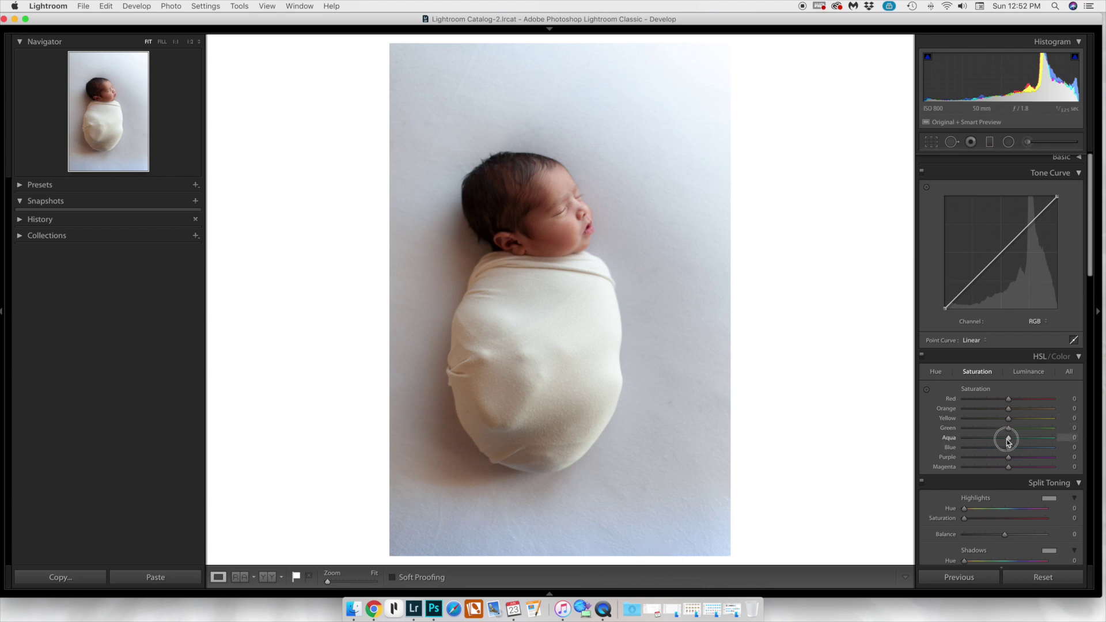
{"action": "left_click_drag", "start_coordinate": [1009, 441], "coordinate": [918, 439]}
{"action": "left_click_drag", "start_coordinate": [1009, 449], "coordinate": [678, 445]}
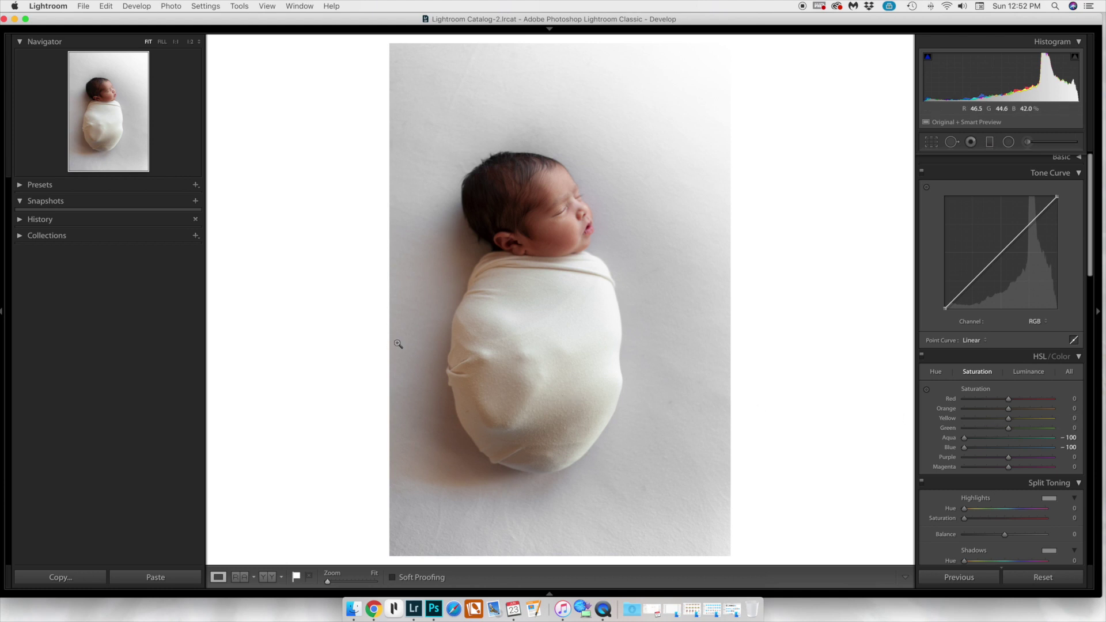
Step: Collapse the HSL, Split Toning, Detail, Lens Corrections, Transform, Effects and Calibration panels
{"action": "left_click", "coordinate": [1065, 356]}
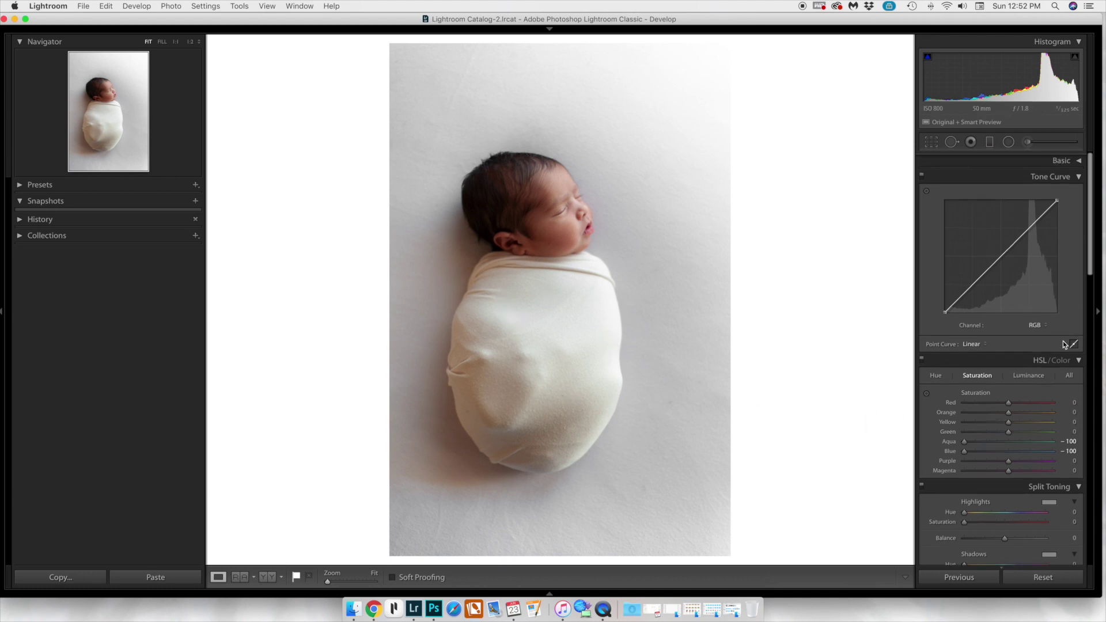
{"action": "left_click", "coordinate": [1080, 376]}
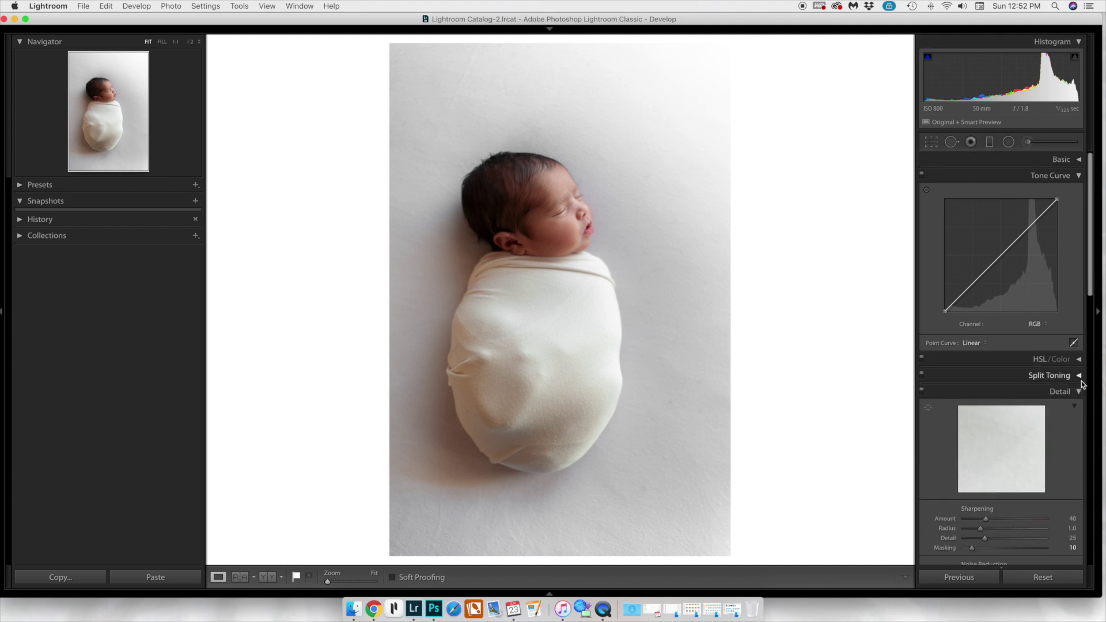
{"action": "left_click", "coordinate": [1079, 393]}
{"action": "left_click", "coordinate": [1081, 407]}
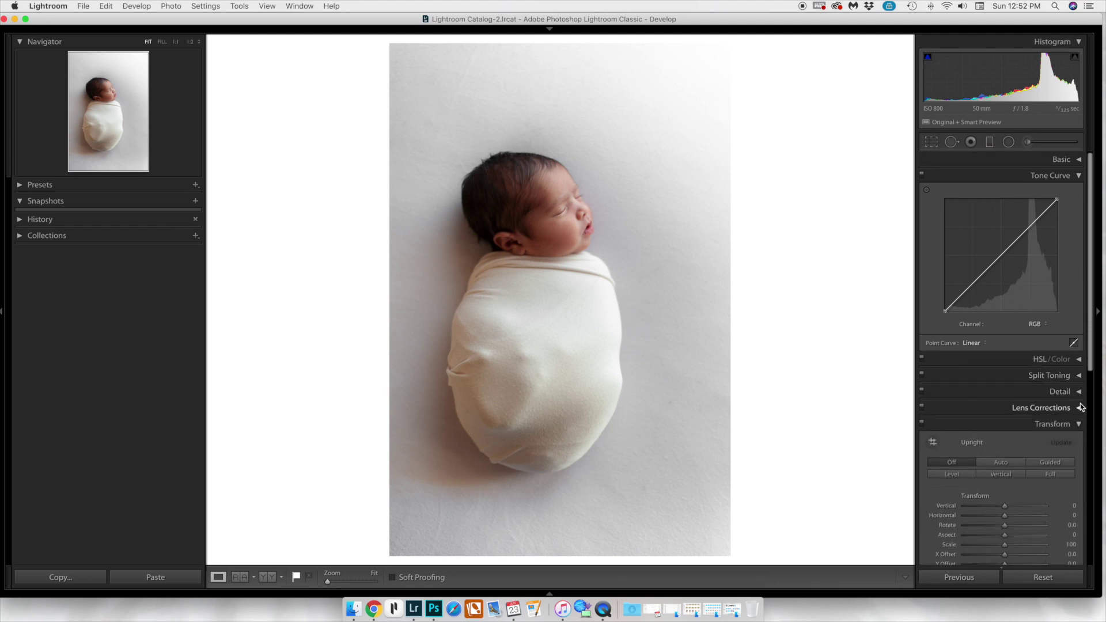
{"action": "left_click", "coordinate": [1080, 425]}
{"action": "left_click", "coordinate": [1079, 441]}
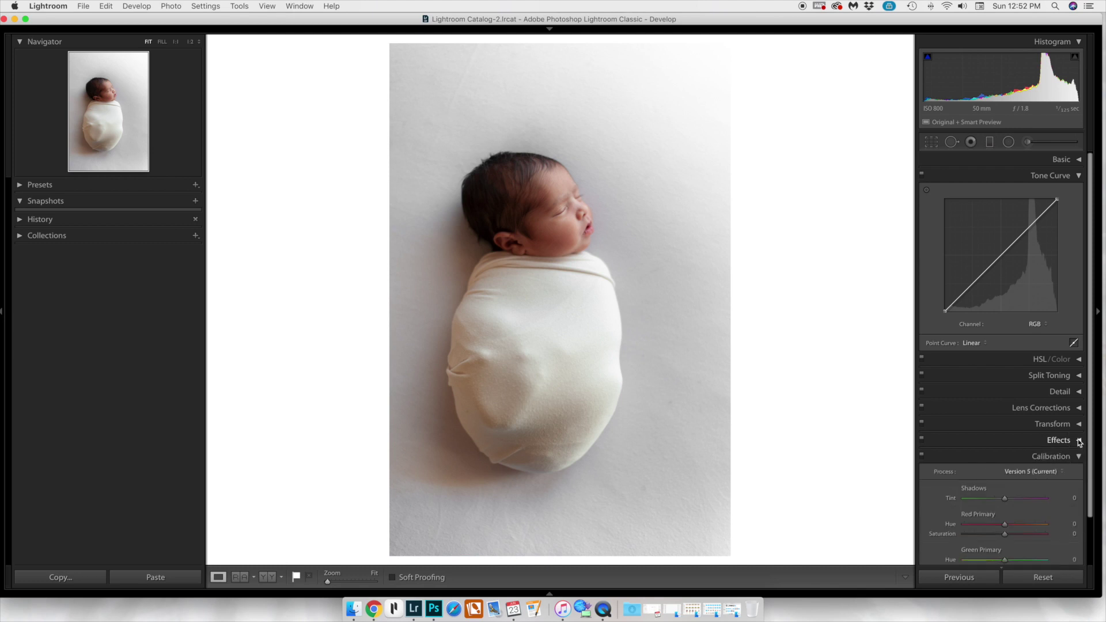
{"action": "left_click", "coordinate": [1080, 457]}
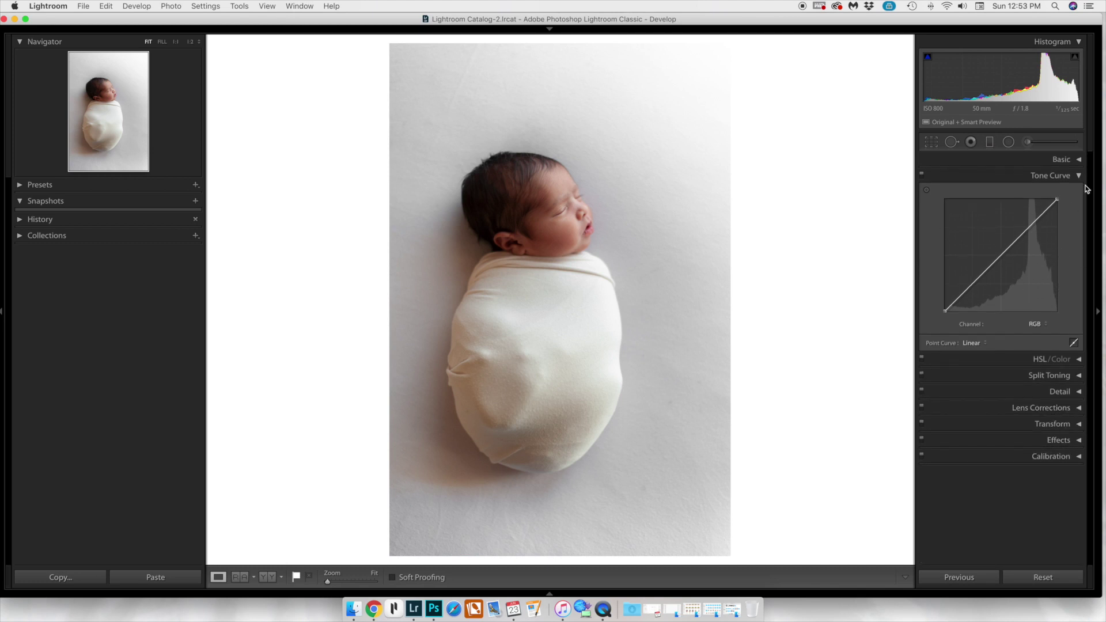
Step: In the Basic panel, set Exposure +0.05, Contrast +3 and Shadows +6
{"action": "left_click", "coordinate": [1081, 160]}
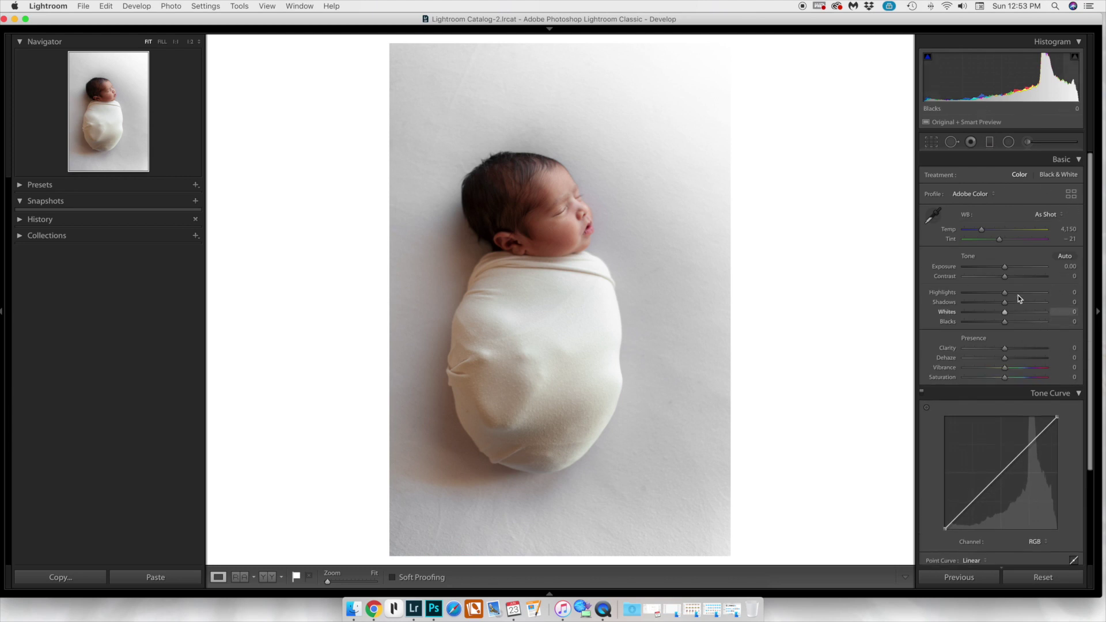
{"action": "left_click_drag", "start_coordinate": [1005, 267], "coordinate": [1008, 280]}
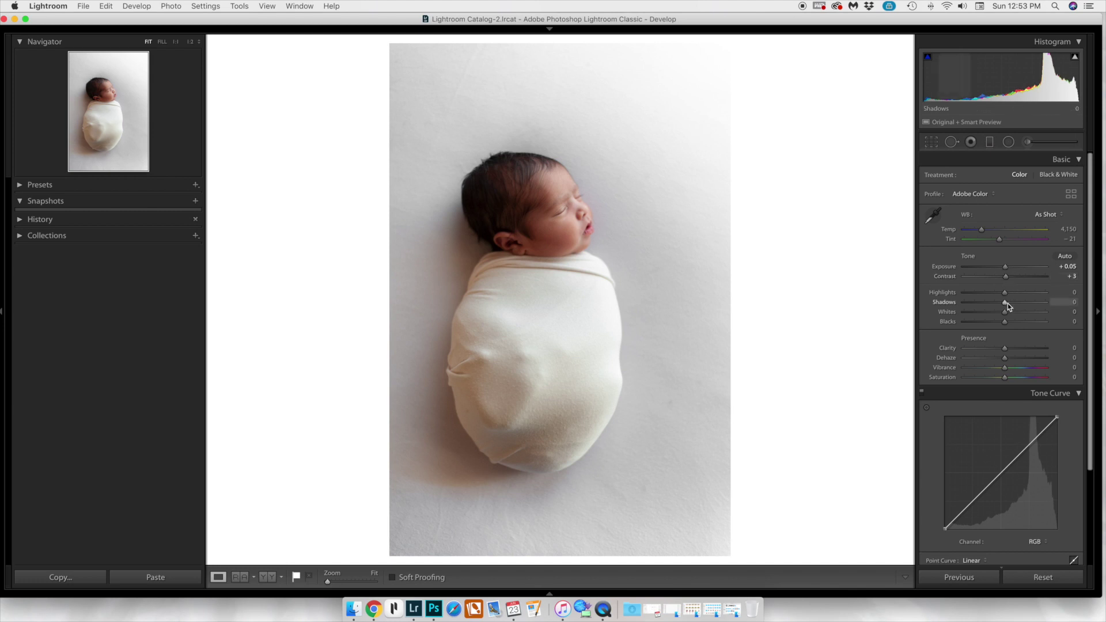
{"action": "left_click_drag", "start_coordinate": [1008, 303], "coordinate": [1003, 325]}
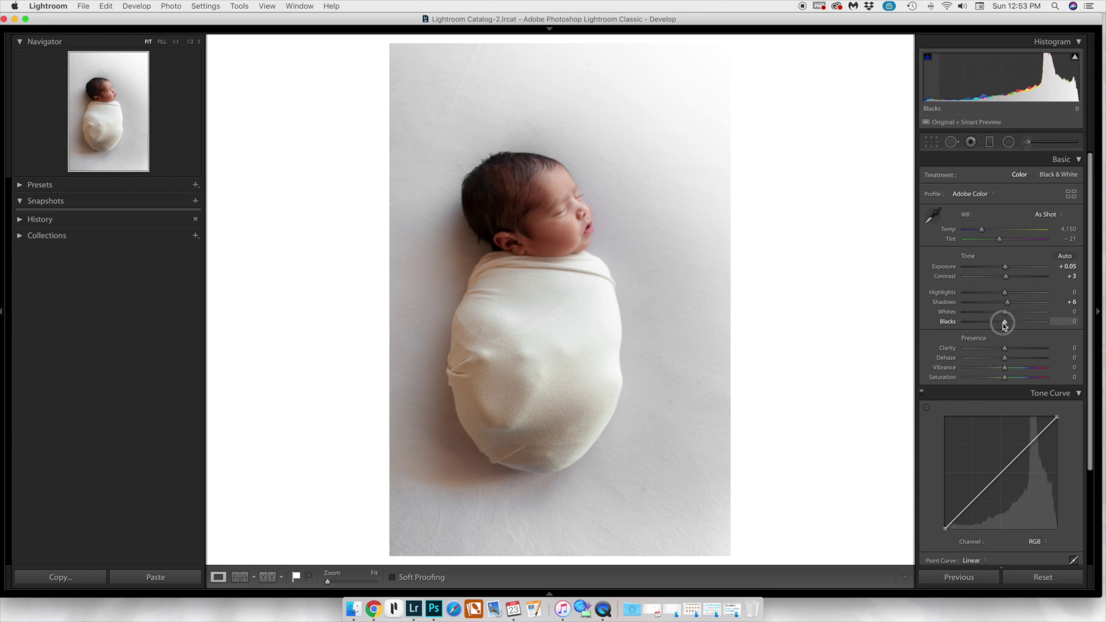
{"action": "scroll", "coordinate": [1014, 322], "scroll_direction": "down", "scroll_amount": 3}
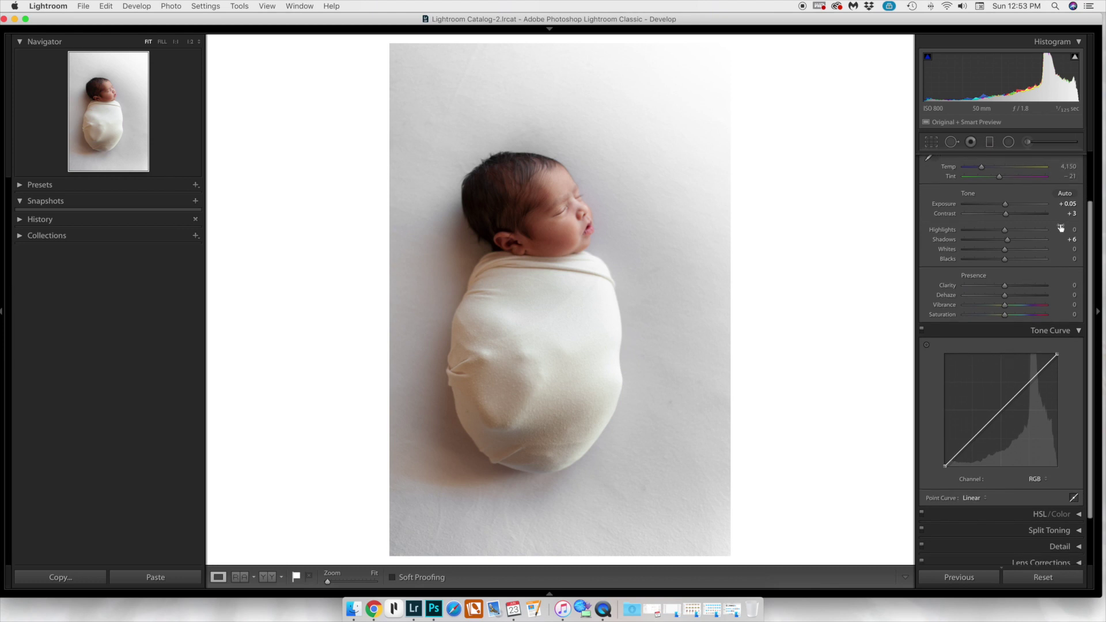
{"action": "scroll", "coordinate": [1062, 228], "scroll_direction": "up", "scroll_amount": 3}
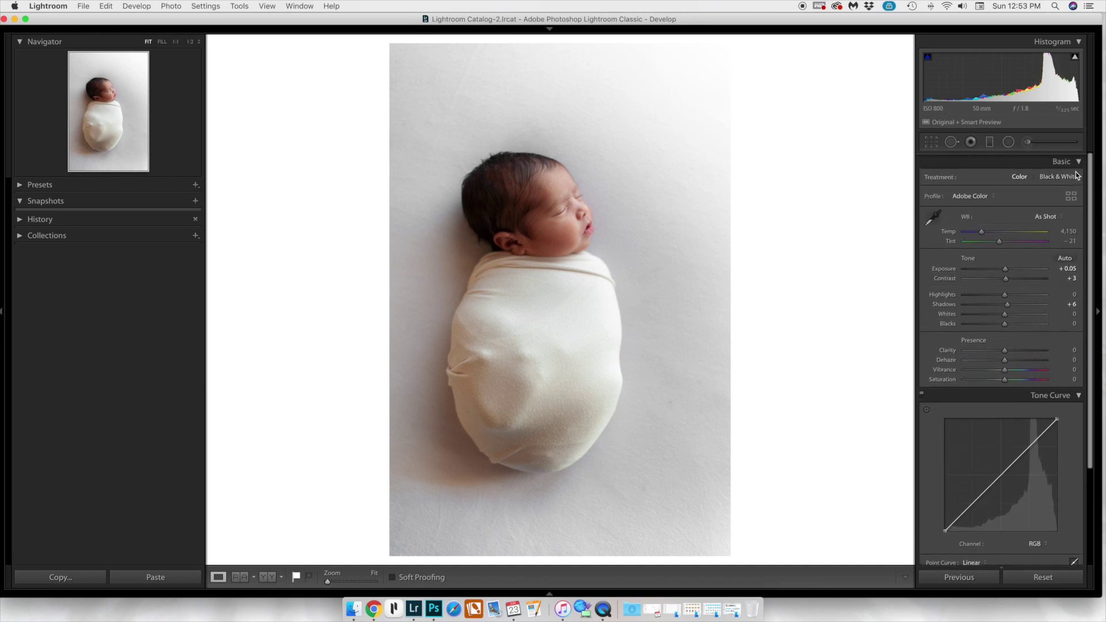
Step: Add RGB Tone Curve points near 47/51% and 30/35%, deleting a stray upper point
{"action": "left_click", "coordinate": [1078, 163]}
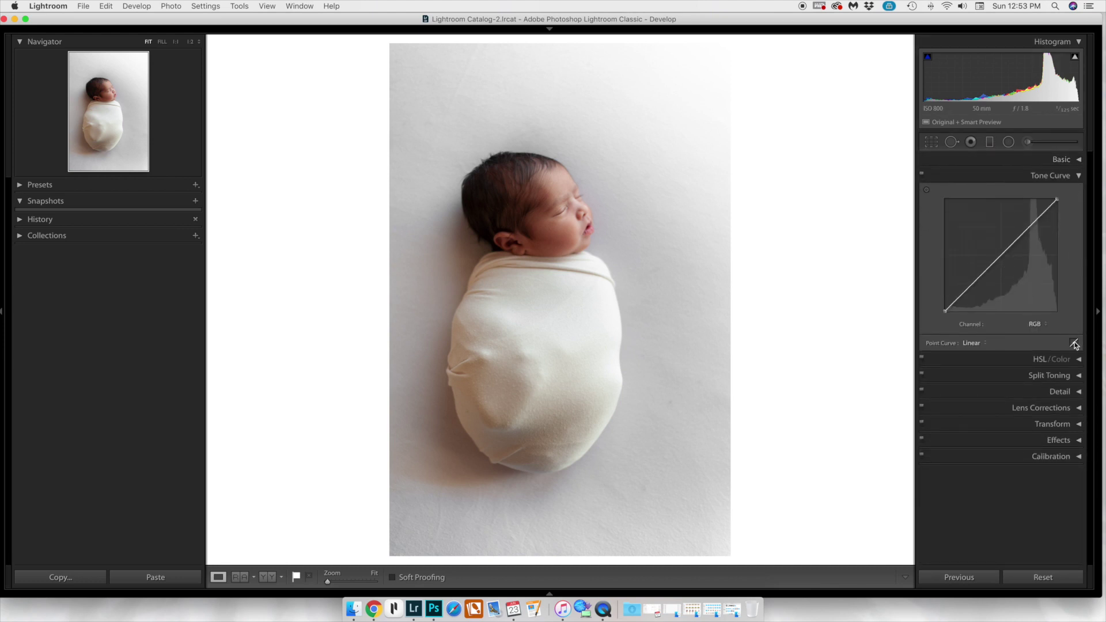
{"action": "left_click_drag", "start_coordinate": [997, 251], "coordinate": [999, 254]}
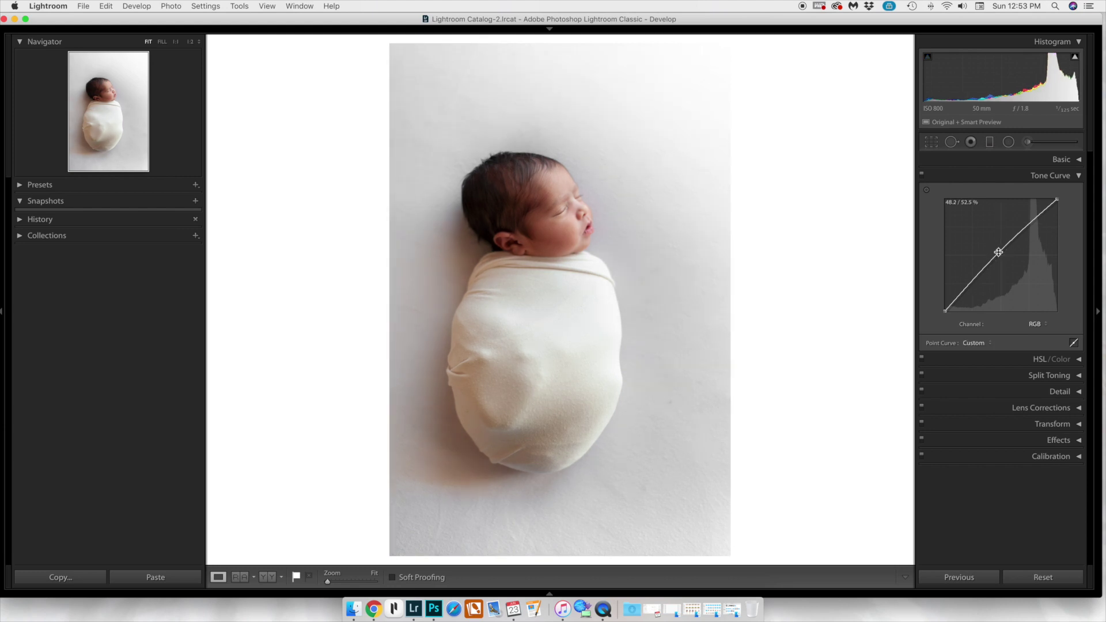
{"action": "left_click_drag", "start_coordinate": [998, 252], "coordinate": [997, 254]}
{"action": "left_click", "coordinate": [979, 272]}
{"action": "left_click_drag", "start_coordinate": [979, 273], "coordinate": [977, 273]}
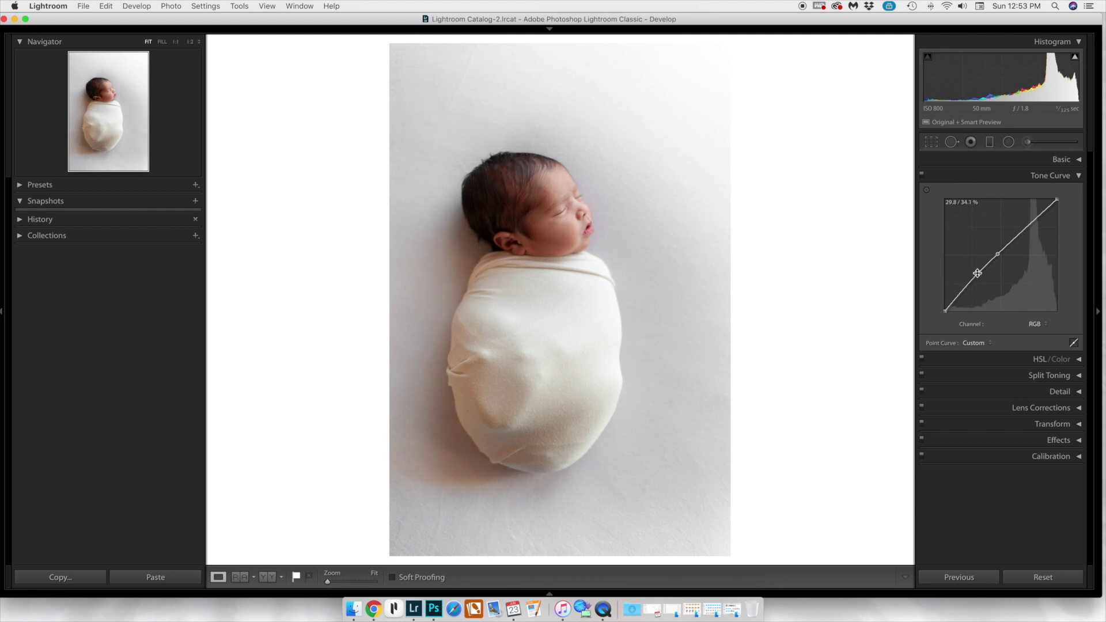
{"action": "left_click_drag", "start_coordinate": [1019, 235], "coordinate": [1019, 234]}
{"action": "right_click", "coordinate": [1019, 234]}
{"action": "left_click", "coordinate": [1024, 236]}
Step: Select the Adjustment Brush and set Clarity −100, Sharpness −100 and Saturation −37
{"action": "left_click", "coordinate": [1027, 142]}
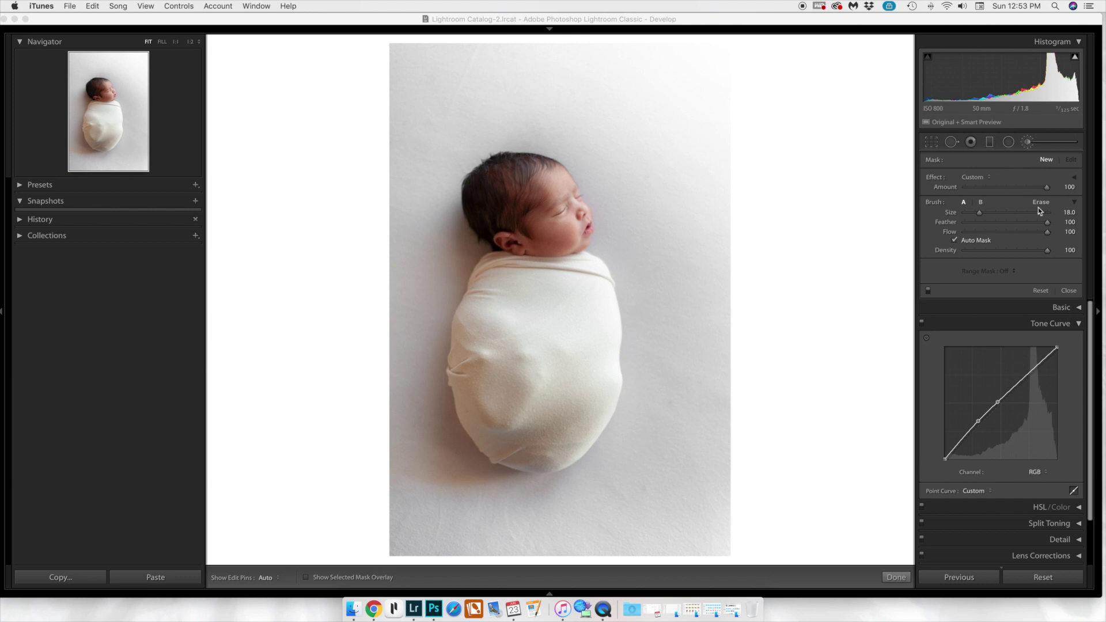
{"action": "left_click", "coordinate": [974, 177]}
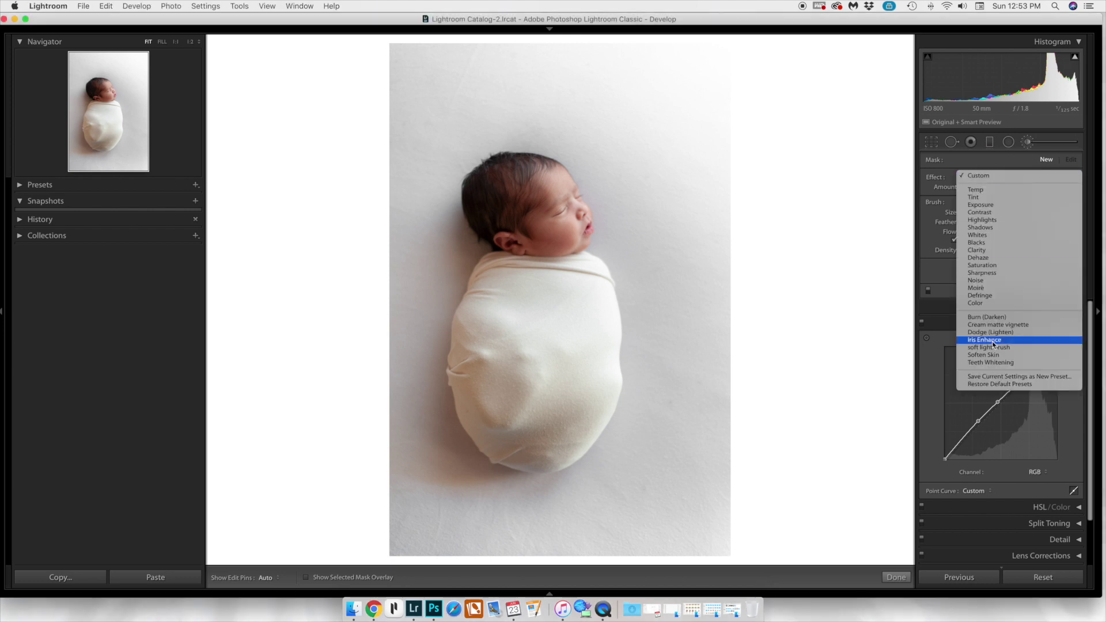
{"action": "left_click", "coordinate": [918, 267]}
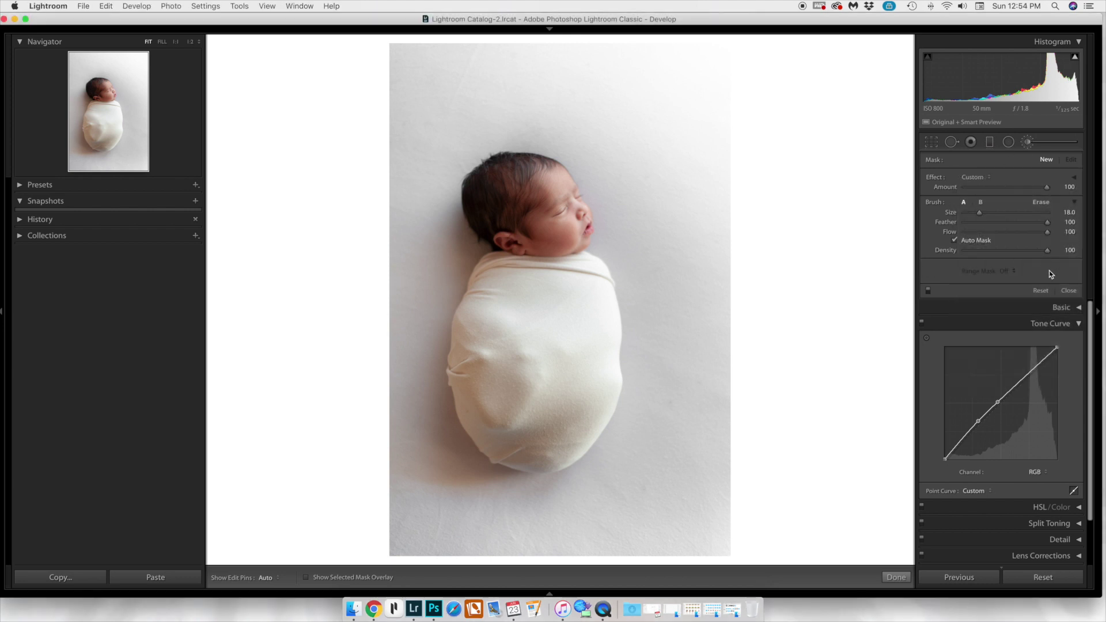
{"action": "left_click", "coordinate": [1075, 179]}
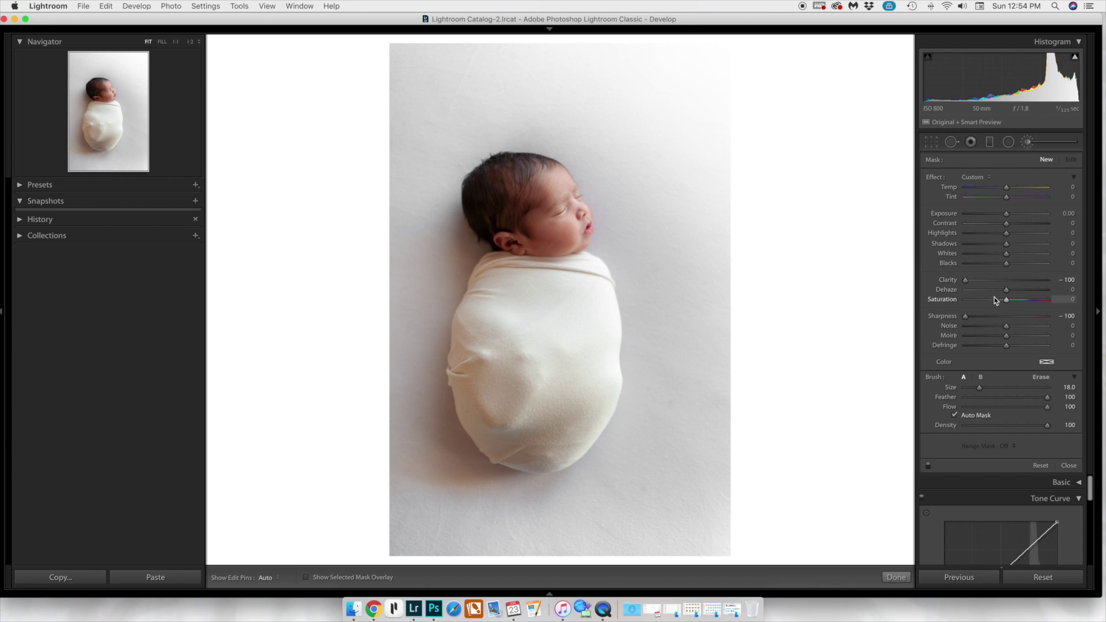
{"action": "left_click_drag", "start_coordinate": [999, 302], "coordinate": [991, 302]}
Step: Paint the brush over the lower-right background, then start a new brush mask
{"action": "scroll", "coordinate": [651, 389], "scroll_direction": "up", "scroll_amount": 3}
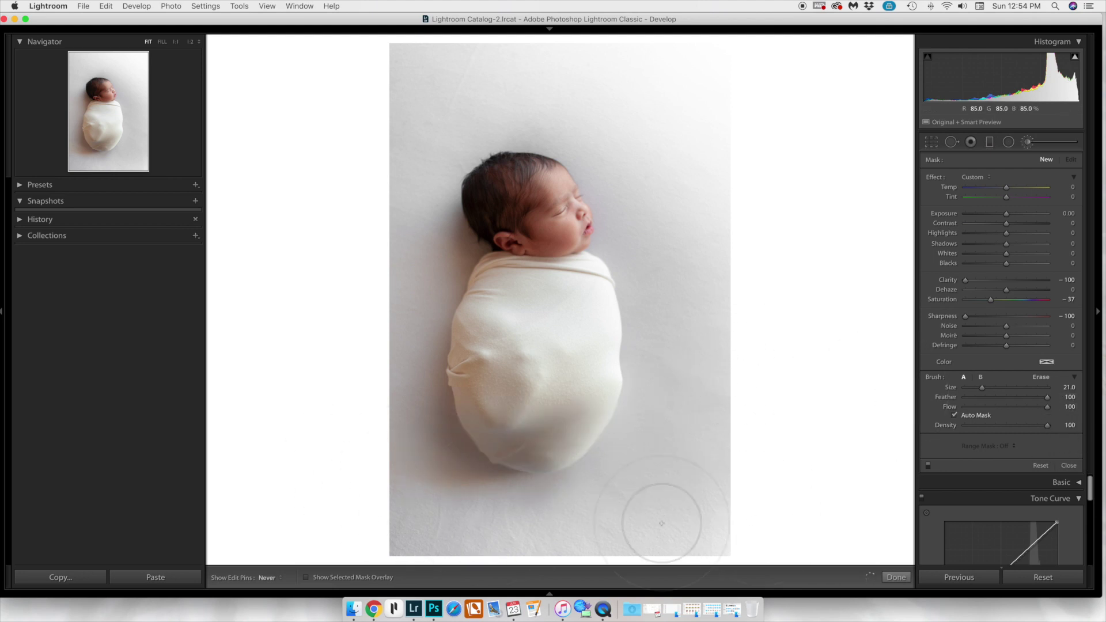
{"action": "key", "text": "h"}
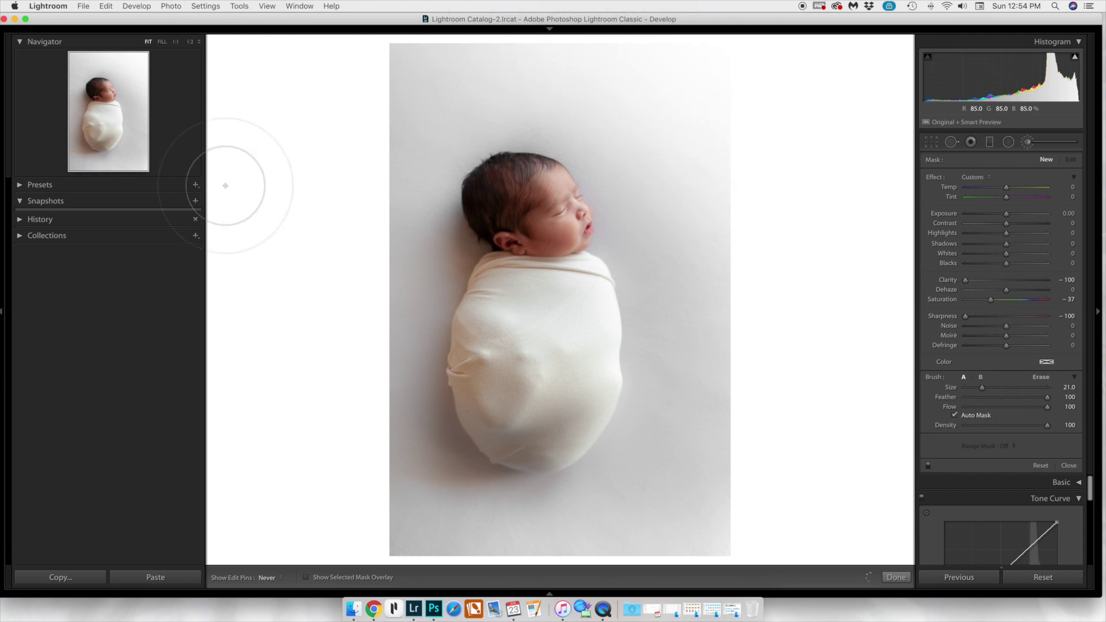
{"action": "key", "text": "h"}
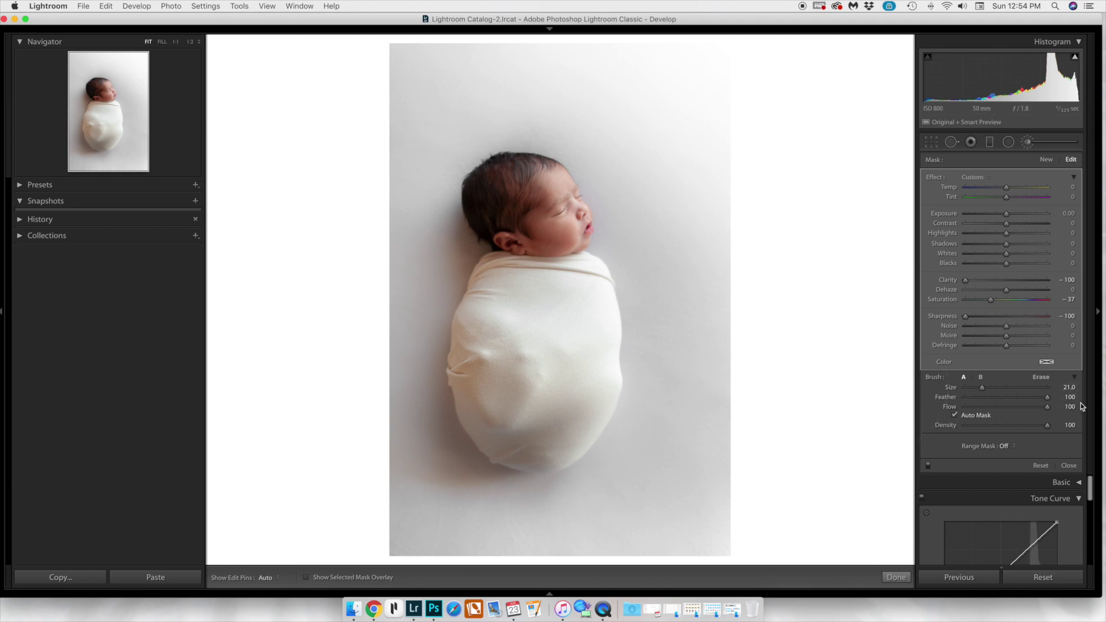
{"action": "left_click", "coordinate": [1046, 160]}
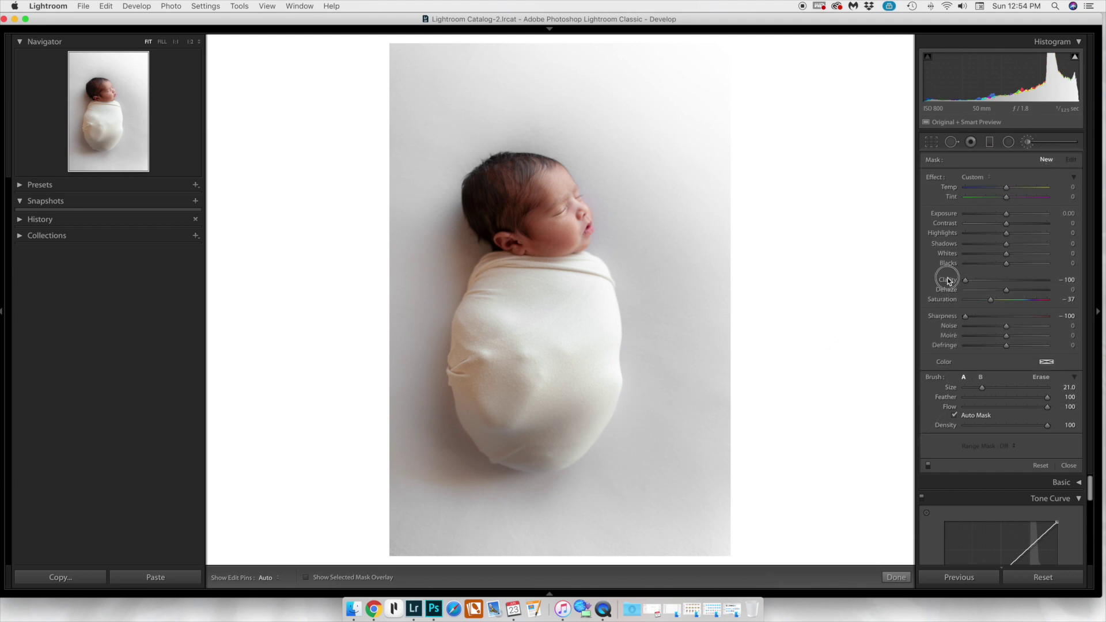
Step: Set the new brush to Saturation −100, reduced Dehaze, Shadows +9 and paint beneath the baby
{"action": "left_click_drag", "start_coordinate": [956, 302], "coordinate": [939, 300]}
{"action": "left_click_drag", "start_coordinate": [1010, 291], "coordinate": [1006, 294]}
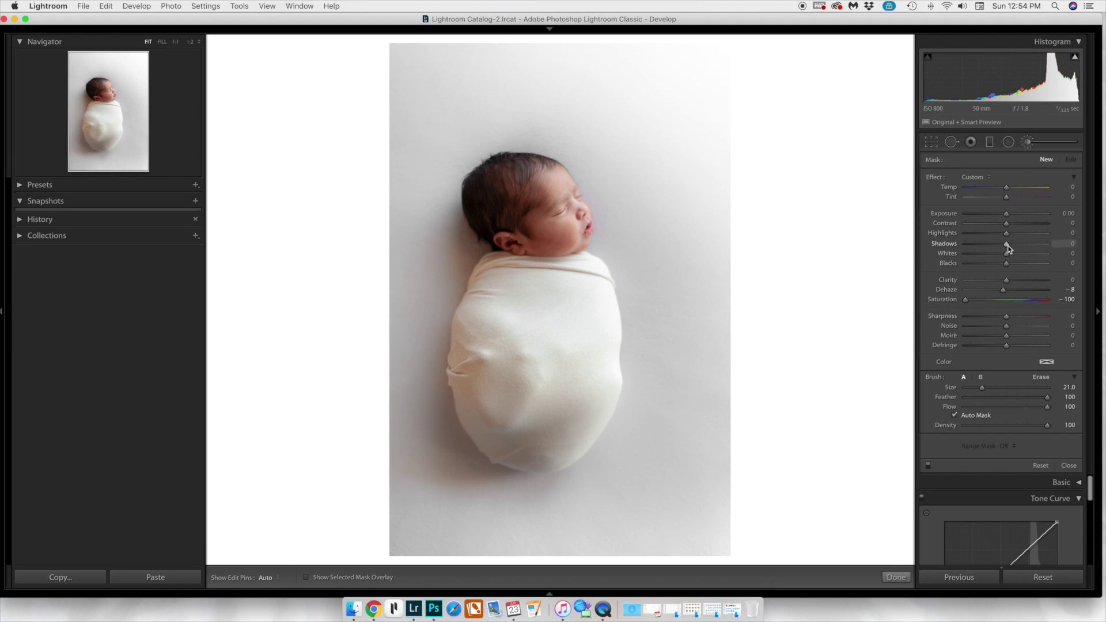
{"action": "left_click_drag", "start_coordinate": [1008, 245], "coordinate": [1010, 267]}
{"action": "scroll", "coordinate": [764, 301], "scroll_direction": "up", "scroll_amount": 3}
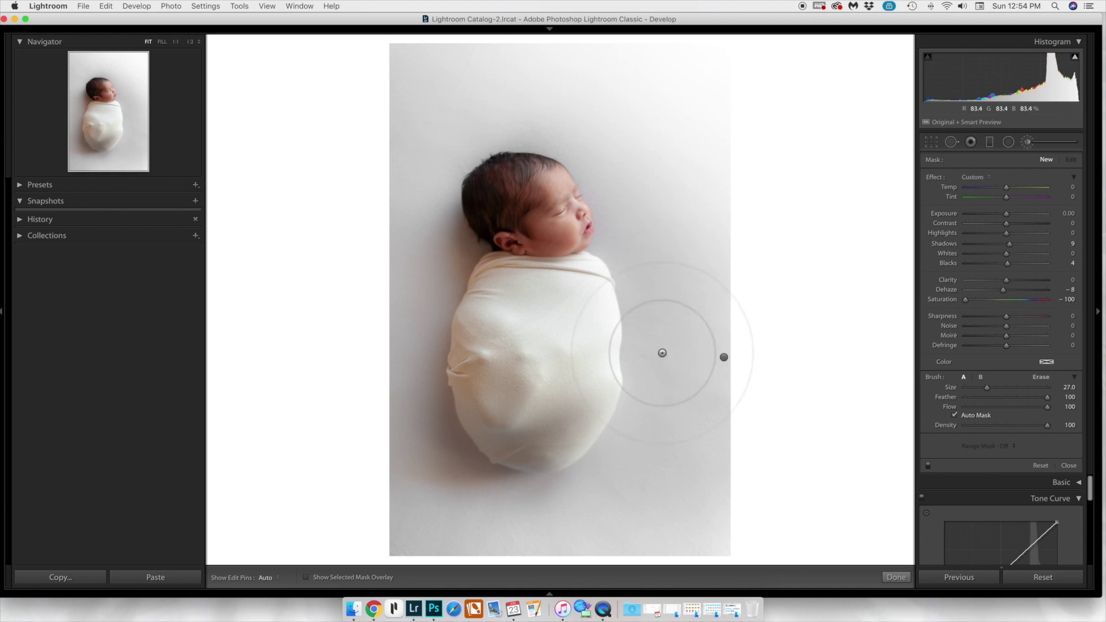
{"action": "mouse_move", "coordinate": [663, 353]}
{"action": "left_mouse_down"}
{"action": "mouse_move", "coordinate": [558, 421]}
{"action": "mouse_move", "coordinate": [651, 359]}
{"action": "mouse_move", "coordinate": [738, 402]}
{"action": "mouse_move", "coordinate": [477, 439]}
{"action": "mouse_move", "coordinate": [406, 464]}
{"action": "mouse_move", "coordinate": [755, 477]}
{"action": "mouse_move", "coordinate": [417, 474]}
{"action": "mouse_move", "coordinate": [558, 509]}
{"action": "mouse_move", "coordinate": [687, 500]}
{"action": "mouse_move", "coordinate": [445, 474]}
{"action": "mouse_move", "coordinate": [555, 440]}
{"action": "mouse_move", "coordinate": [695, 429]}
{"action": "mouse_move", "coordinate": [484, 534]}
{"action": "mouse_move", "coordinate": [698, 504]}
{"action": "mouse_move", "coordinate": [621, 371]}
{"action": "mouse_move", "coordinate": [437, 348]}
{"action": "mouse_move", "coordinate": [464, 326]}
{"action": "mouse_move", "coordinate": [507, 325]}
{"action": "mouse_move", "coordinate": [461, 347]}
{"action": "mouse_move", "coordinate": [433, 332]}
{"action": "left_mouse_up"}
{"action": "key", "text": "h"}
{"action": "scroll", "coordinate": [507, 311], "scroll_direction": "down", "scroll_amount": 5}
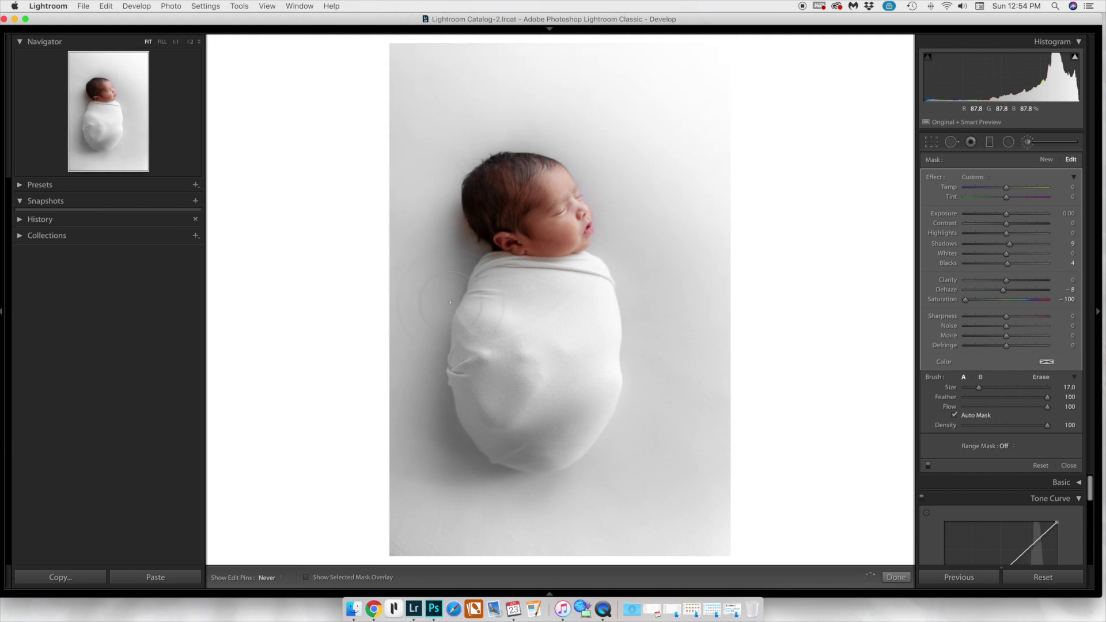
Step: Paint up the left edge to the top with a smaller brush, setting Dehaze to −30
{"action": "mouse_move", "coordinate": [454, 294]}
{"action": "left_mouse_down"}
{"action": "mouse_move", "coordinate": [382, 230]}
{"action": "mouse_move", "coordinate": [403, 85]}
{"action": "left_mouse_up"}
{"action": "key", "text": "z"}
{"action": "key", "text": "h"}
{"action": "key", "text": "bracketleft"}
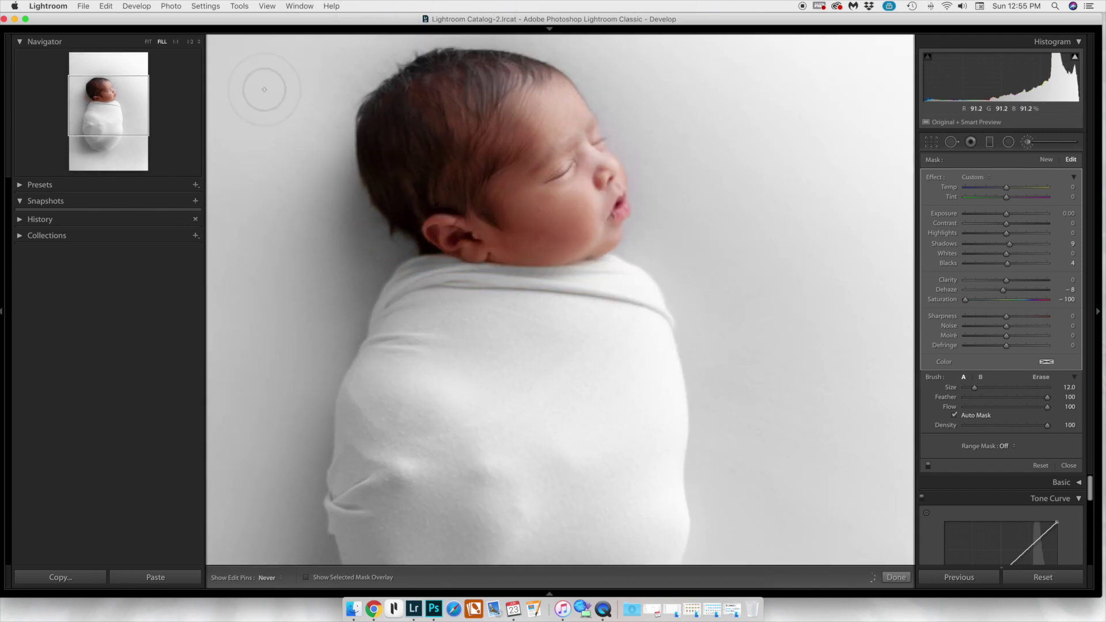
{"action": "key", "text": "z"}
{"action": "key", "text": "h"}
{"action": "left_click_drag", "start_coordinate": [1001, 290], "coordinate": [996, 295]}
{"action": "key", "text": "h"}
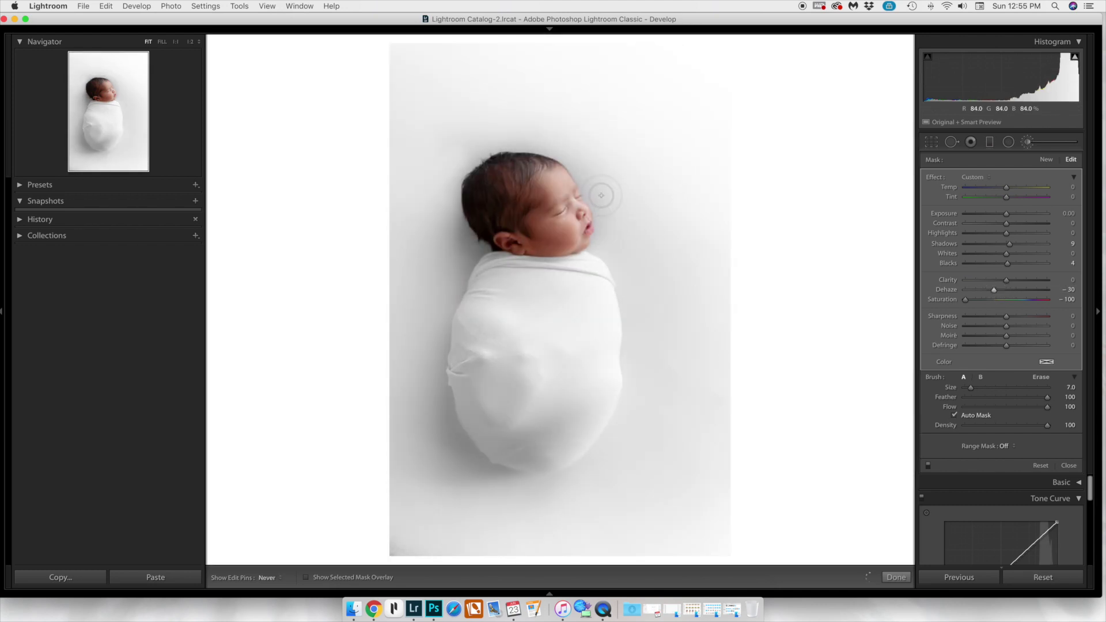
{"action": "key", "text": "bracketleft"}
{"action": "key", "text": "h"}
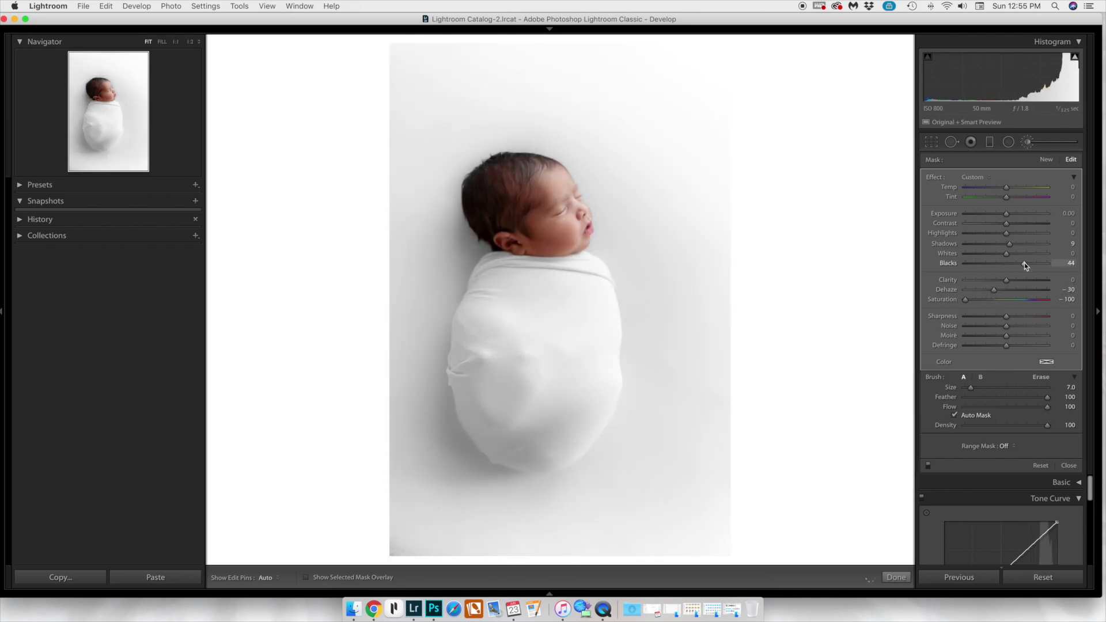
{"action": "left_click", "coordinate": [1074, 177]}
Step: Toggle the brush adjustments off and on twice to compare the effect
{"action": "left_click", "coordinate": [929, 290]}
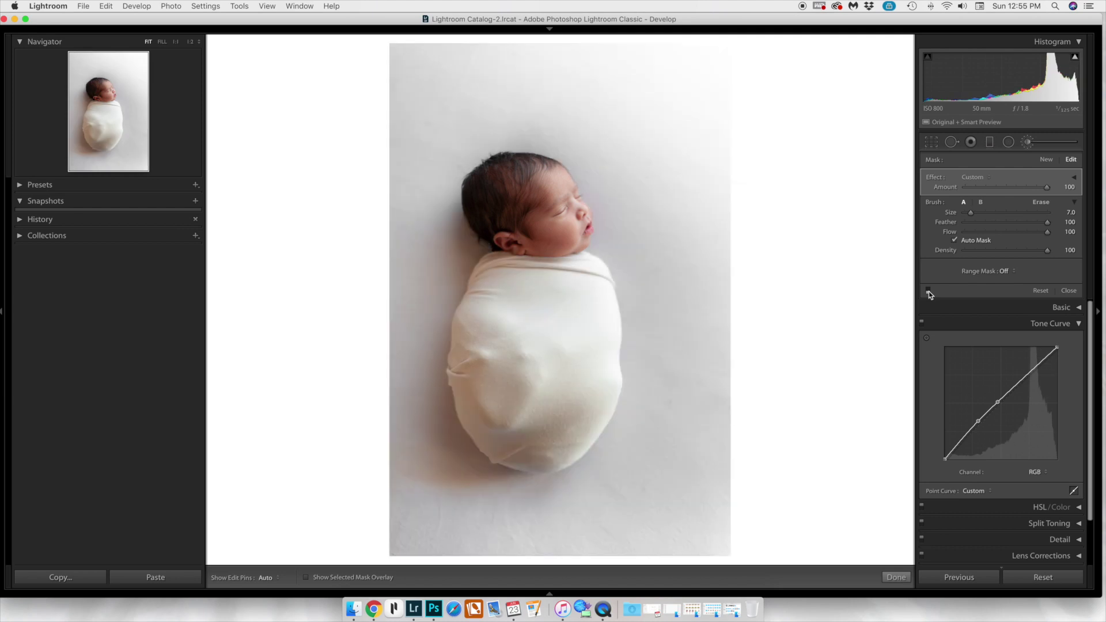
{"action": "left_click", "coordinate": [928, 290]}
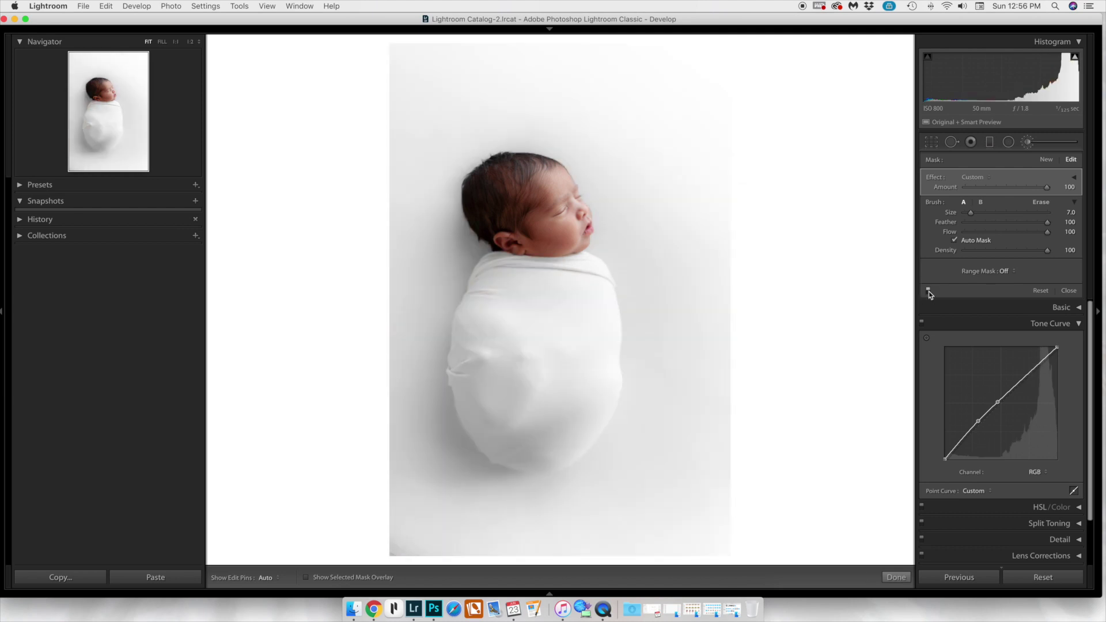
{"action": "left_click", "coordinate": [928, 291]}
{"action": "left_click", "coordinate": [928, 291]}
Step: Whiten the dark smudge in the lower-left corner, then display the Before original
{"action": "key", "text": "h"}
{"action": "mouse_move", "coordinate": [439, 543]}
{"action": "left_mouse_down"}
{"action": "mouse_move", "coordinate": [326, 549]}
{"action": "mouse_move", "coordinate": [375, 543]}
{"action": "left_mouse_up"}
{"action": "key", "text": "h"}
{"action": "left_click", "coordinate": [1074, 179]}
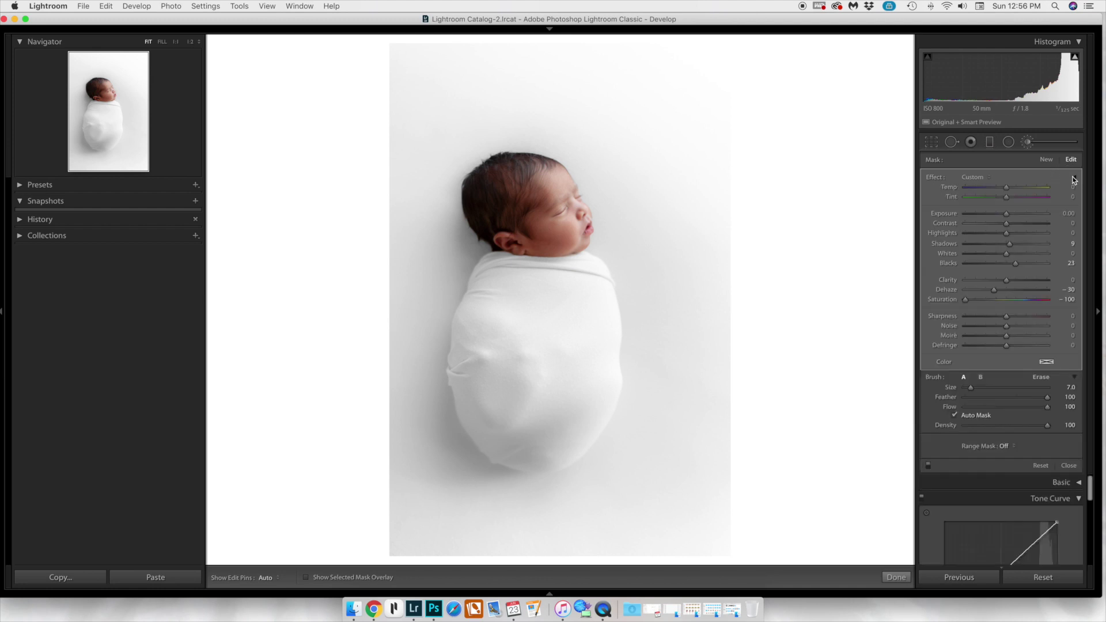
{"action": "left_click", "coordinate": [1074, 180]}
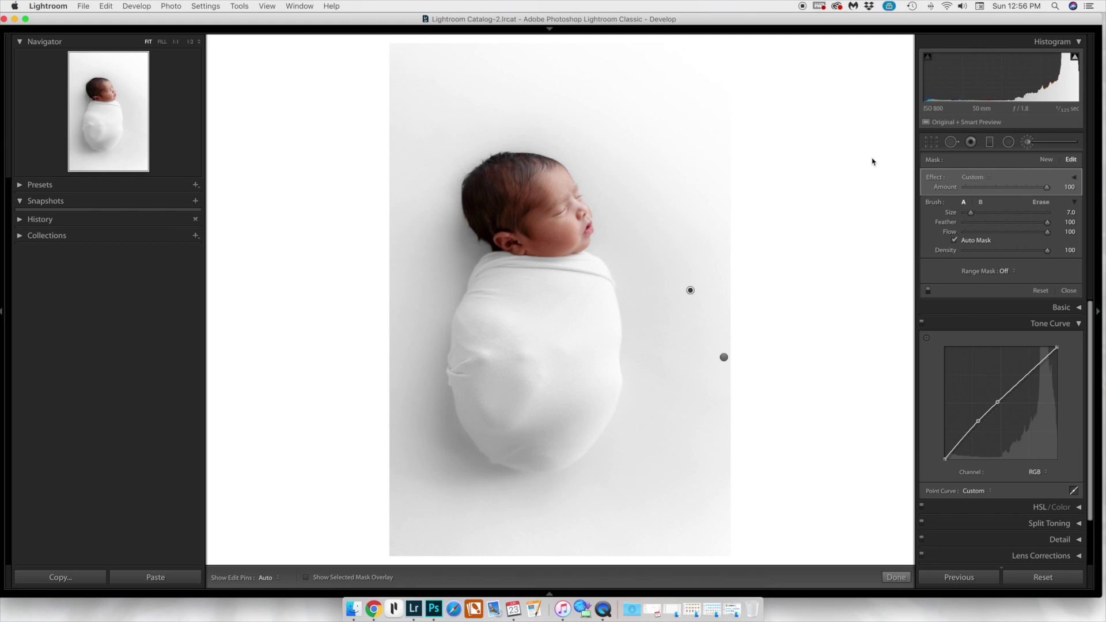
{"action": "key", "text": "backslash"}
{"action": "key", "text": "backslash"}
{"action": "key", "text": "backslash"}
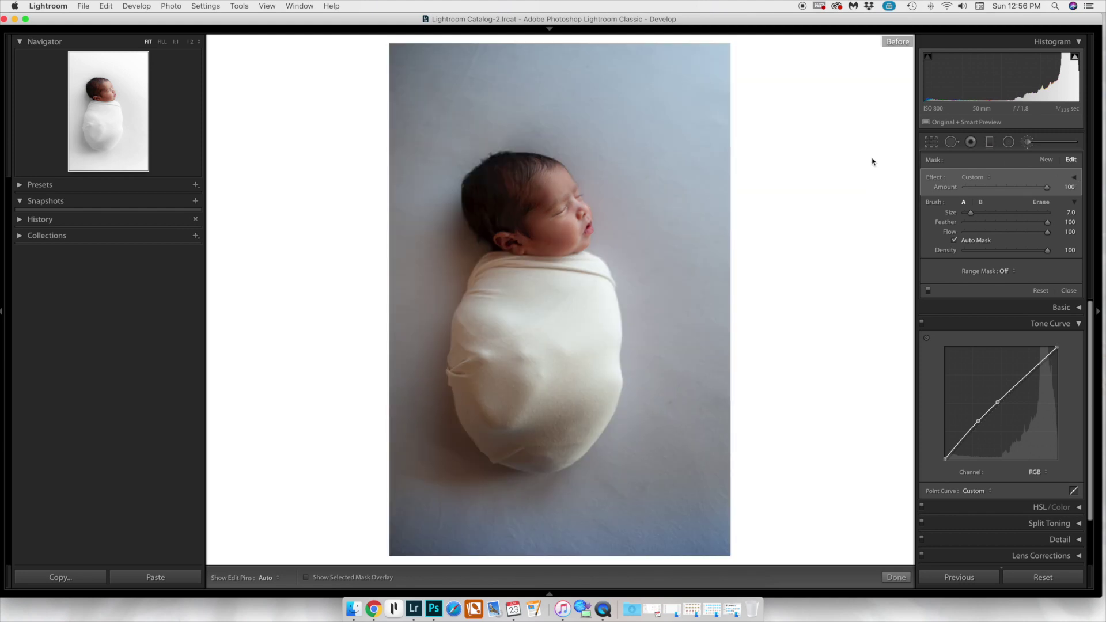